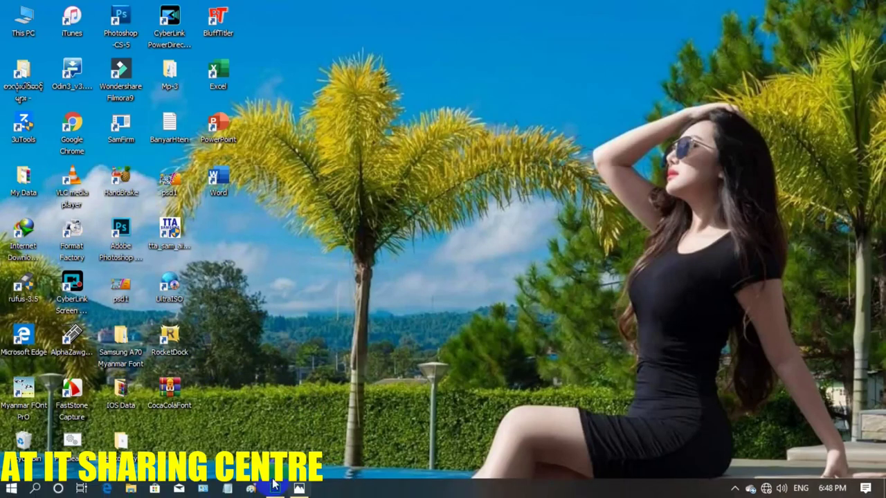
# Step: Bring Photoshop forward with the coral reef photo 2019_07_27_18_43_IMG_1426.JPG showing
pyautogui.click(279, 490)
pyautogui.click(299, 490)
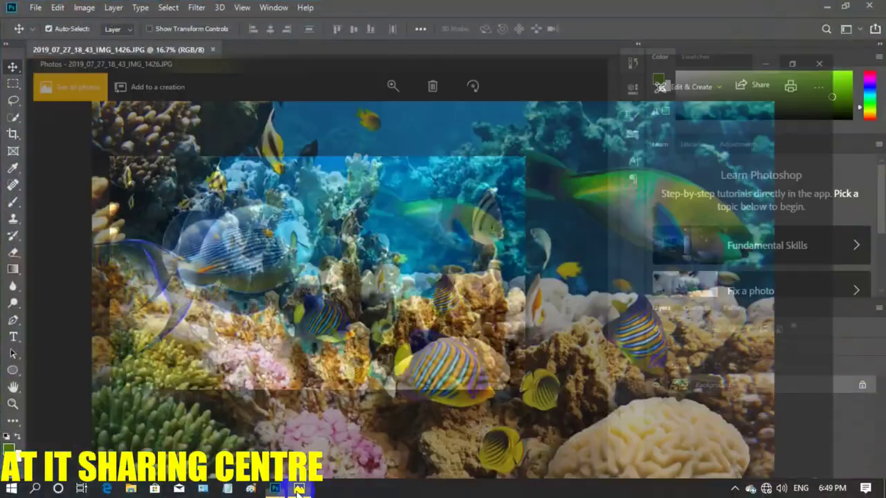
pyautogui.click(299, 490)
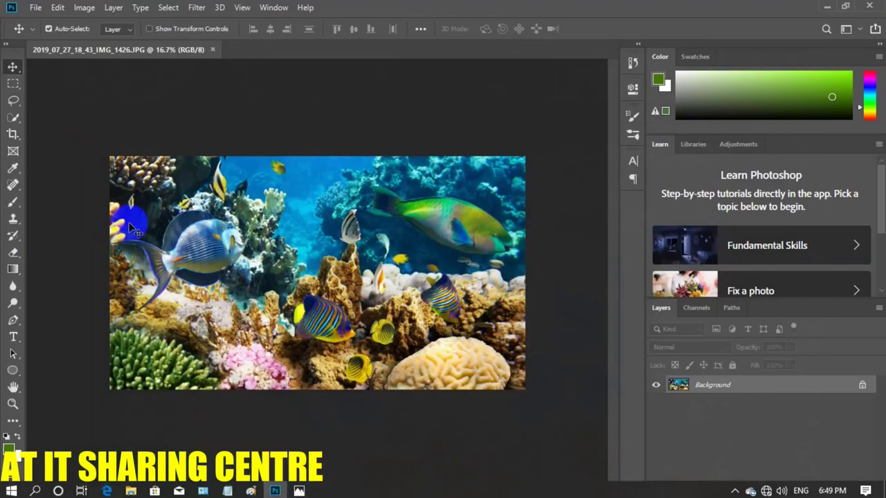
# Step: Add an 'UNDER' text layer in Impact above the blue fish on the reef photo
pyautogui.click(13, 338)
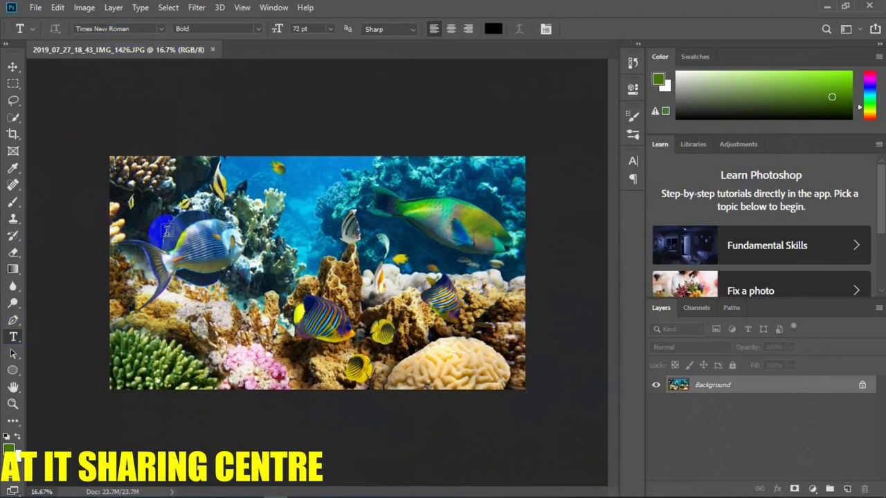
pyautogui.click(166, 230)
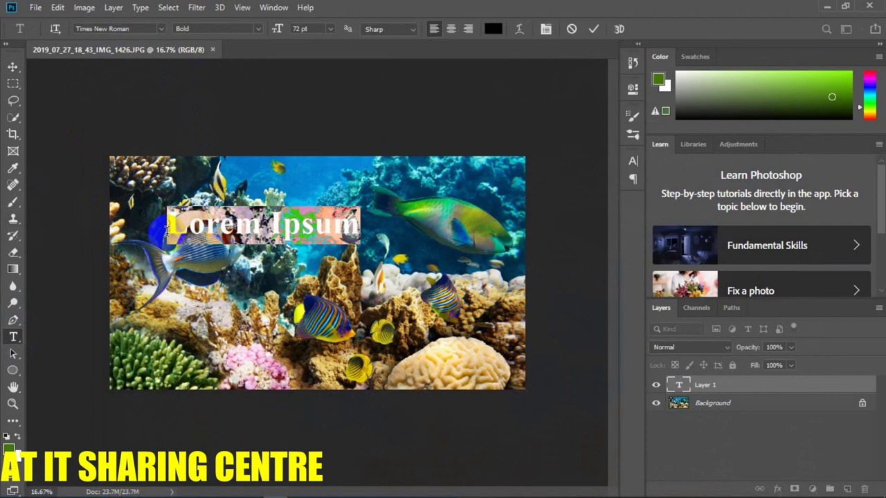
pyautogui.press('BackSpace')
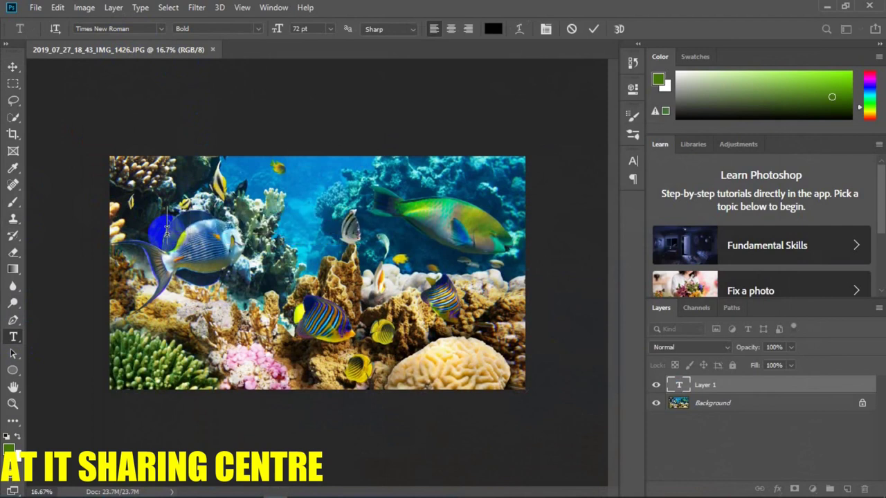
pyautogui.click(161, 29)
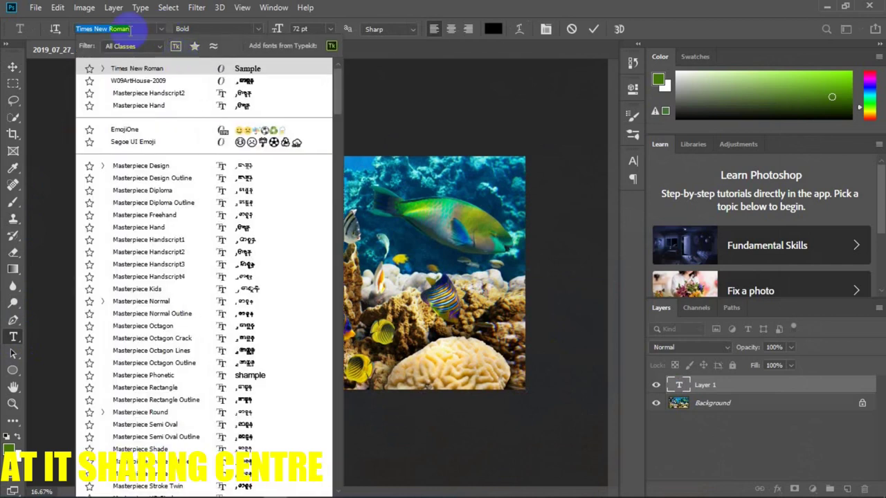
pyautogui.write('IM')
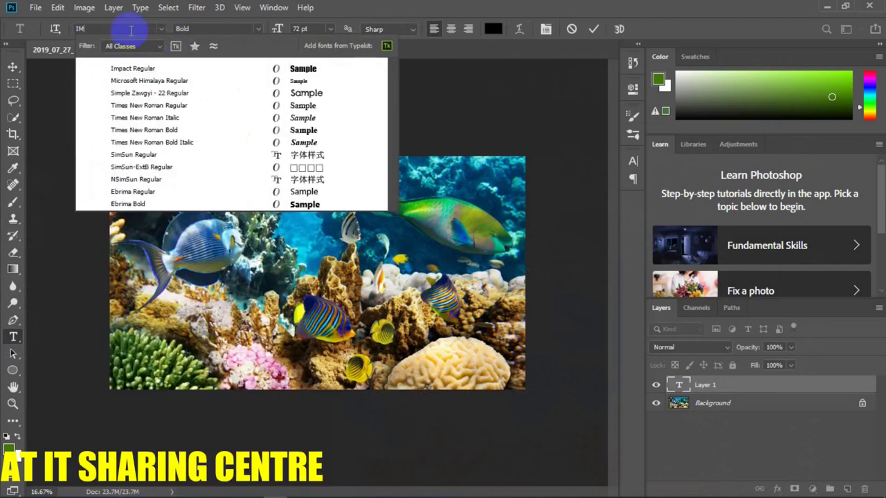
pyautogui.click(173, 71)
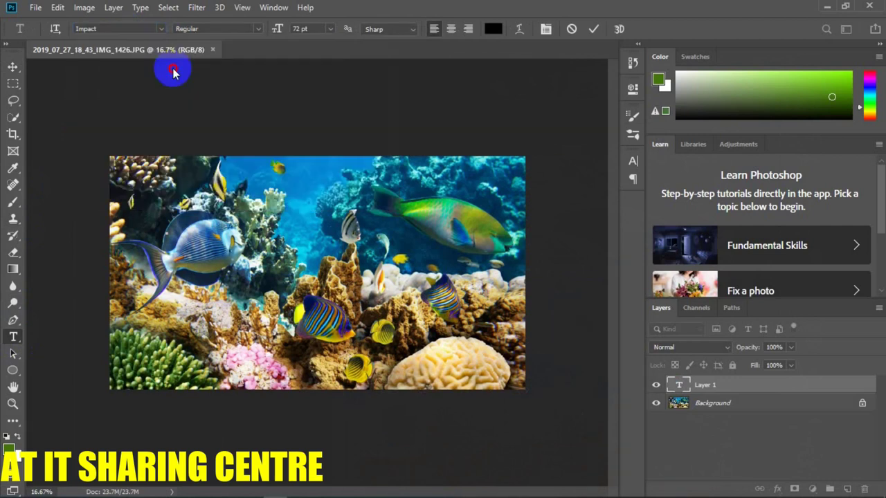
pyautogui.write('UNDER')
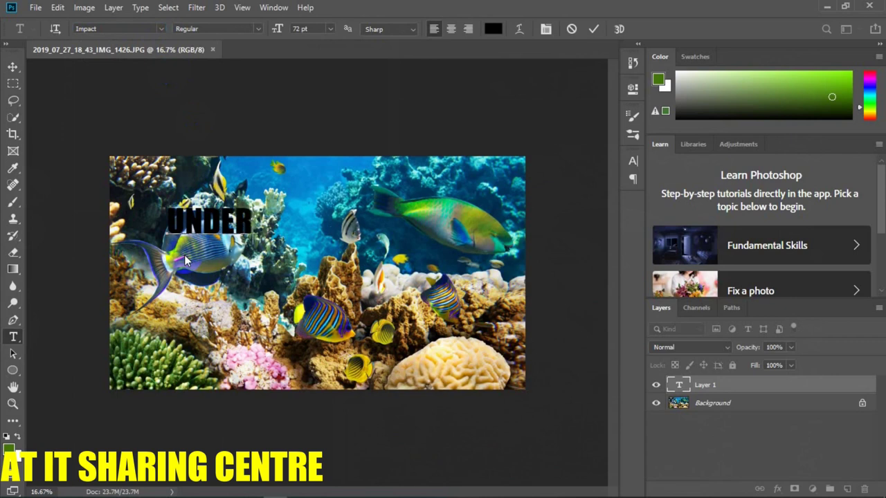
pyautogui.click(593, 28)
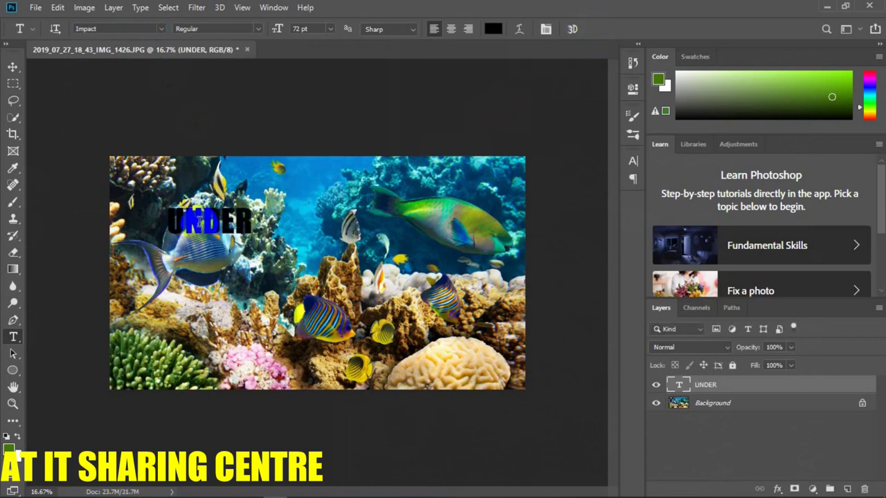
# Step: Scale UNDER up to about 211 pt and position it across the top of the photo
pyautogui.hotkey('ctrl', 't')
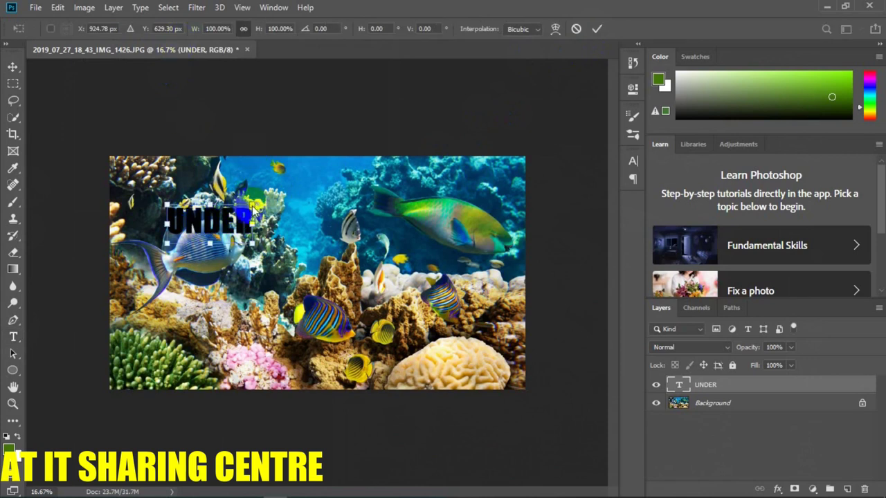
pyautogui.moveTo(252, 204)
pyautogui.mouseDown()
pyautogui.moveTo(459, 163)
pyautogui.moveTo(510, 132)
pyautogui.mouseUp()
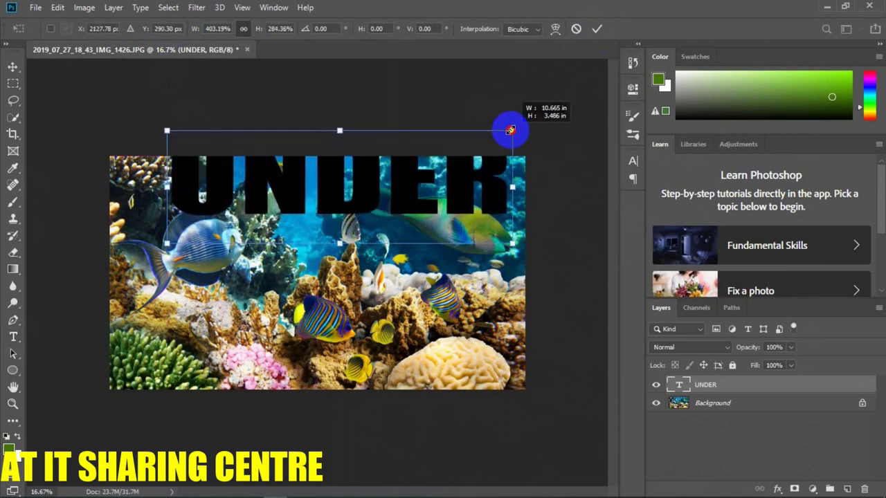
pyautogui.moveTo(511, 132); pyautogui.dragTo(506, 128)
pyautogui.moveTo(290, 185); pyautogui.dragTo(290, 208)
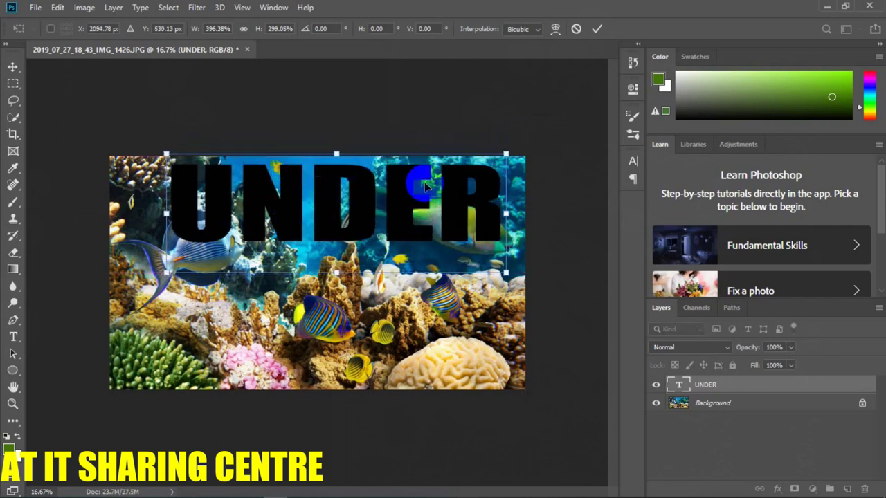
pyautogui.moveTo(506, 157); pyautogui.dragTo(481, 160)
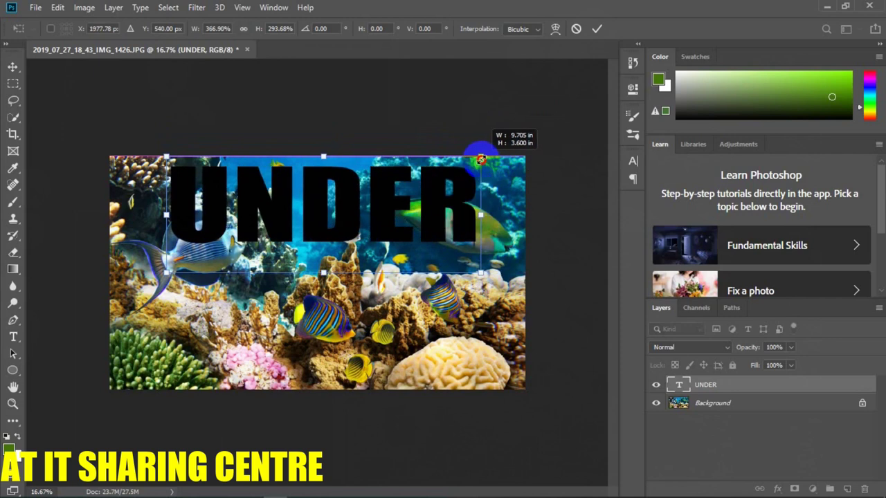
pyautogui.moveTo(303, 204); pyautogui.dragTo(302, 205)
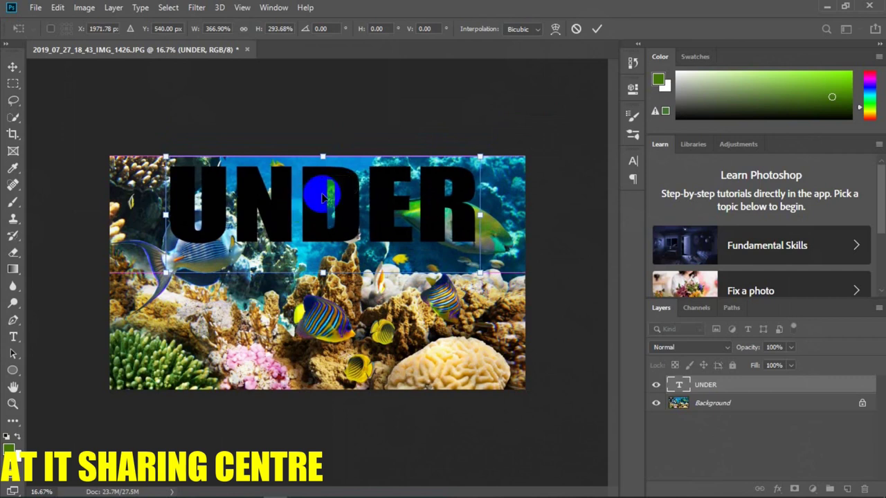
pyautogui.click(596, 29)
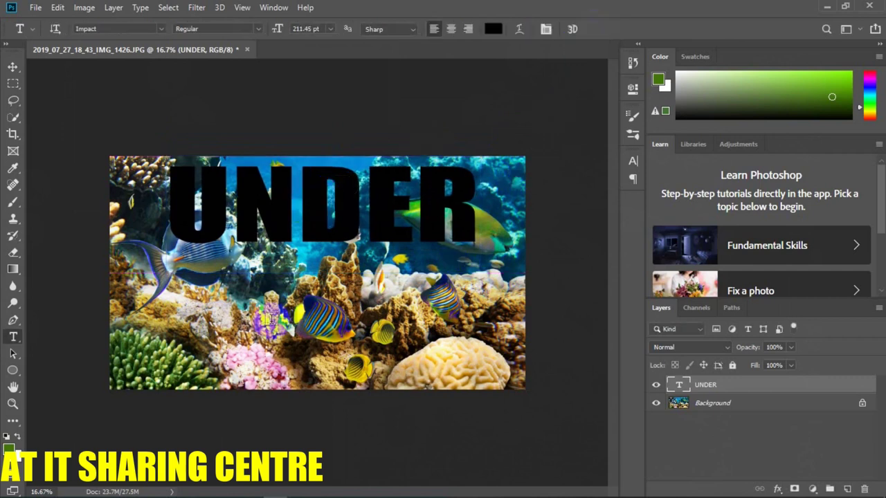
# Step: Add a 'THE' text layer in 72 pt Impact just below UNDER
pyautogui.click(201, 315)
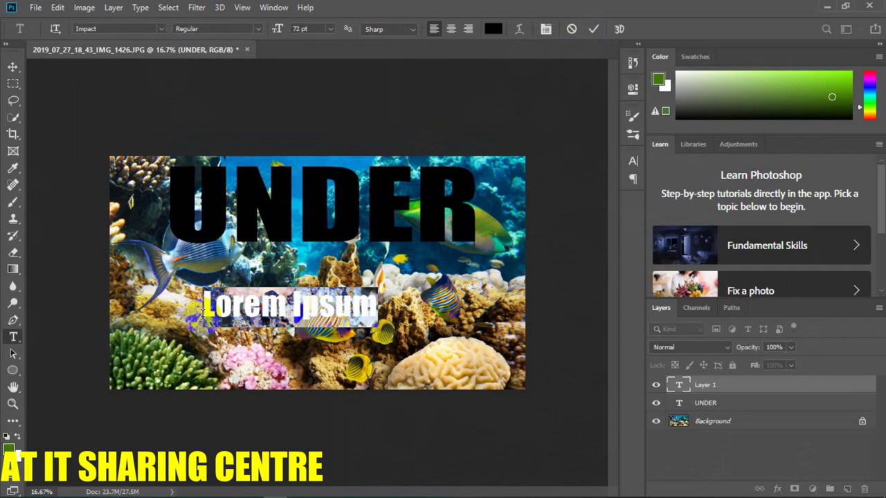
pyautogui.write('THE')
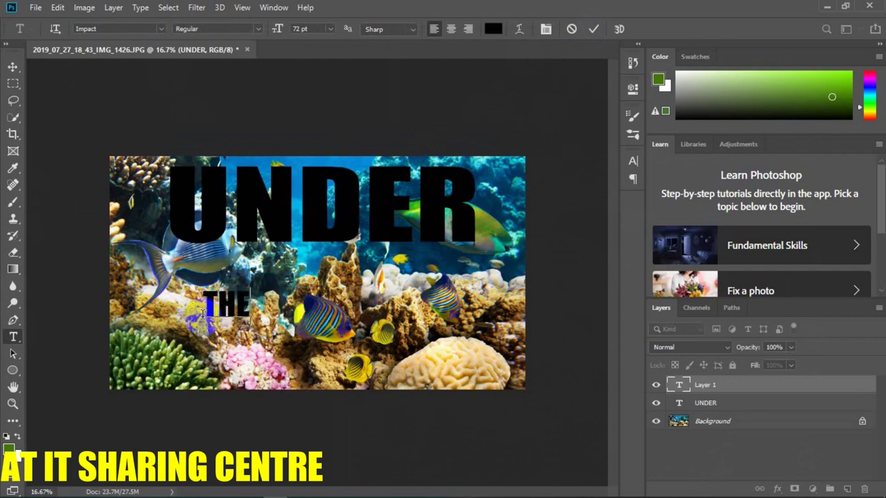
pyautogui.click(593, 28)
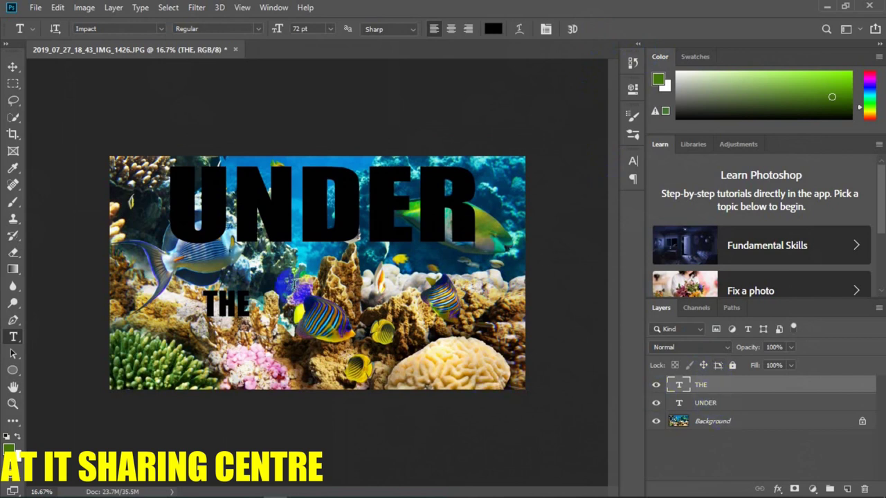
pyautogui.hotkey('ctrl', 't')
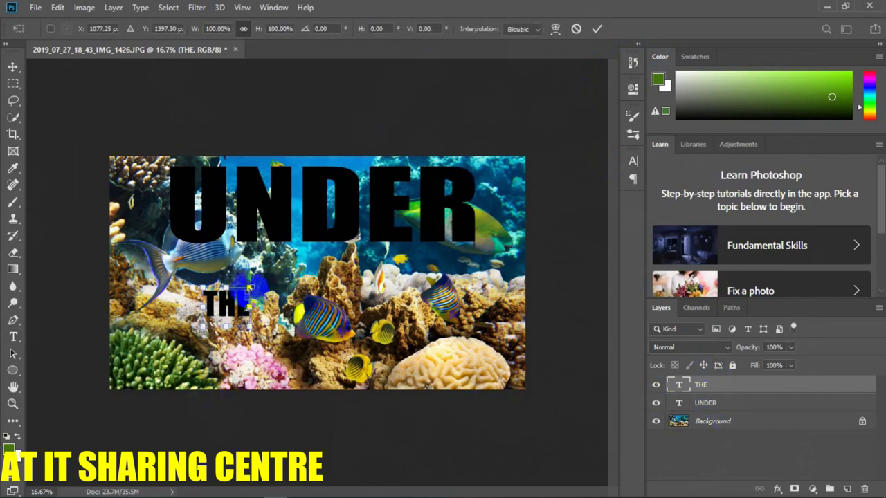
# Step: Scale THE to about 208 pt and centre it directly beneath UNDER
pyautogui.moveTo(248, 288); pyautogui.dragTo(309, 226)
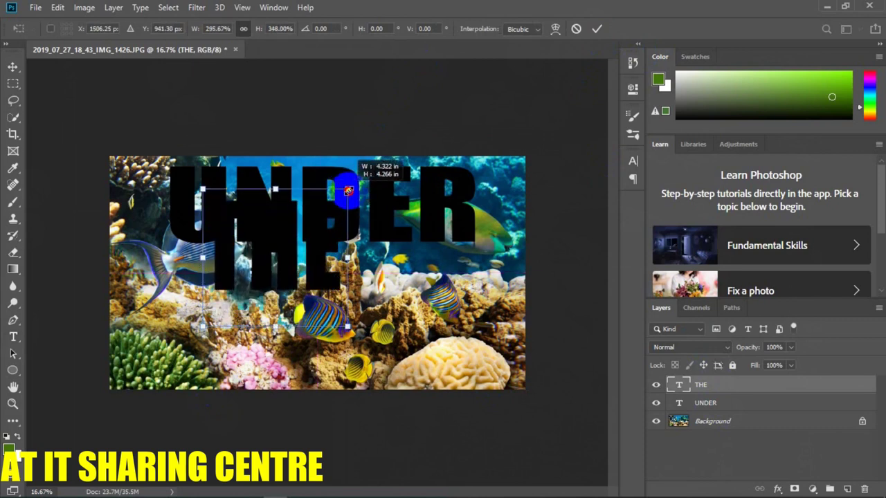
pyautogui.moveTo(309, 226); pyautogui.dragTo(356, 187)
pyautogui.moveTo(278, 270); pyautogui.dragTo(315, 313)
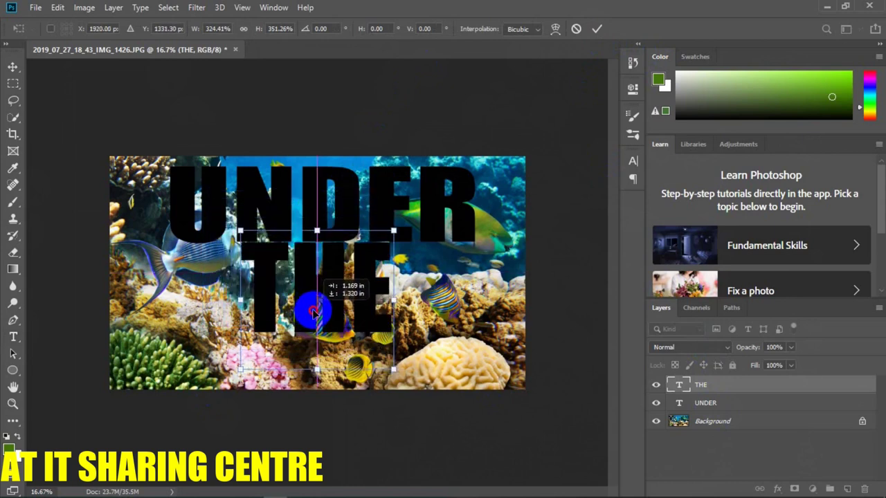
pyautogui.moveTo(395, 230); pyautogui.dragTo(397, 256)
pyautogui.moveTo(319, 291); pyautogui.dragTo(318, 269)
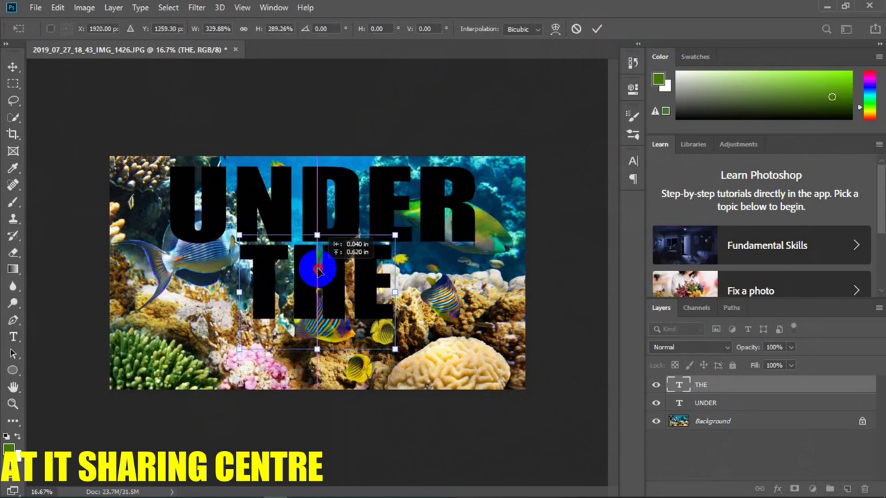
pyautogui.click(597, 29)
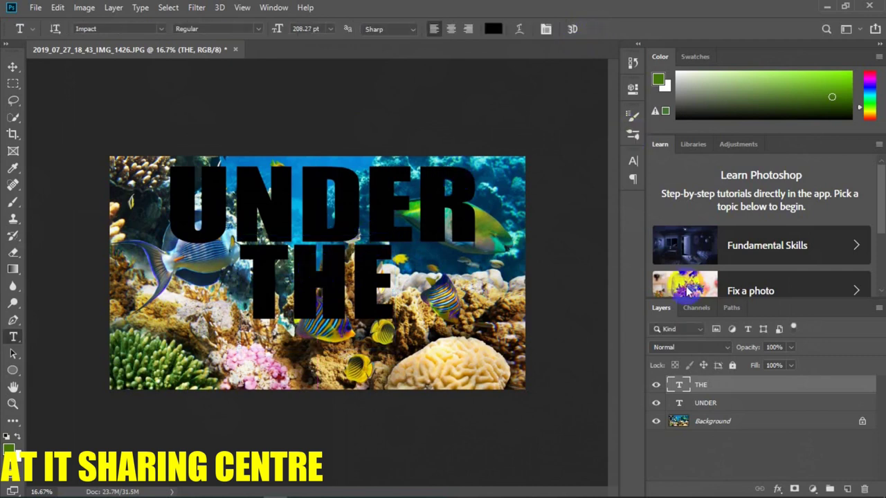
# Step: Add a 'SEA' text layer in 72 pt Impact just below THE
pyautogui.click(220, 359)
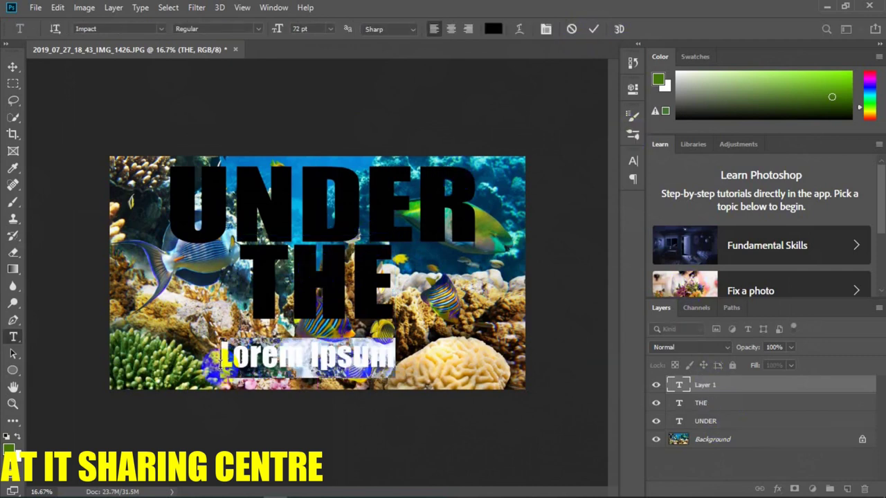
pyautogui.write('SEA')
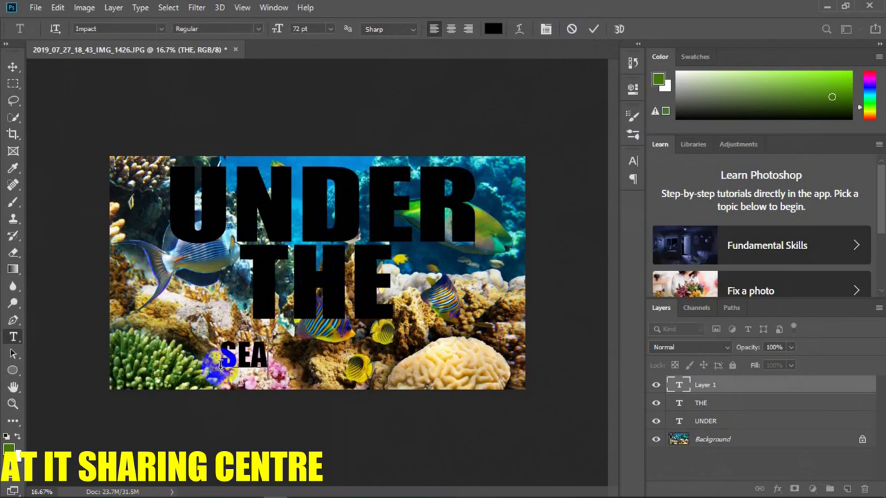
pyautogui.click(595, 29)
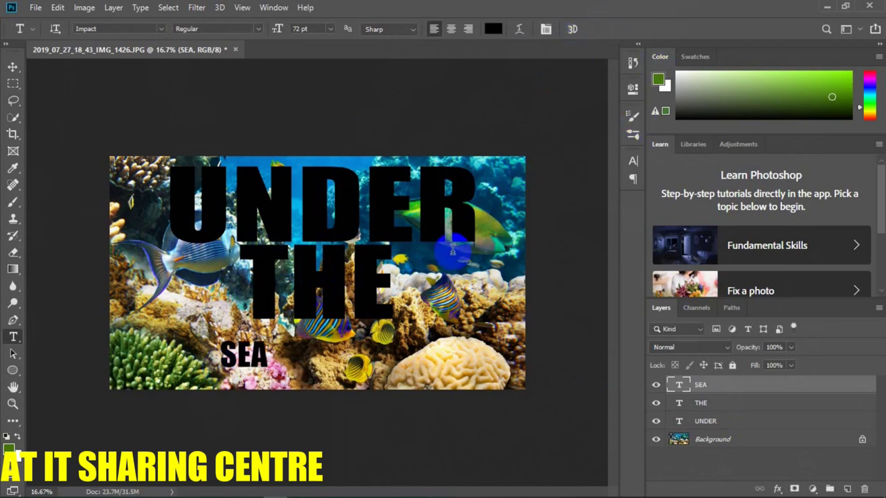
pyautogui.hotkey('ctrl', 't')
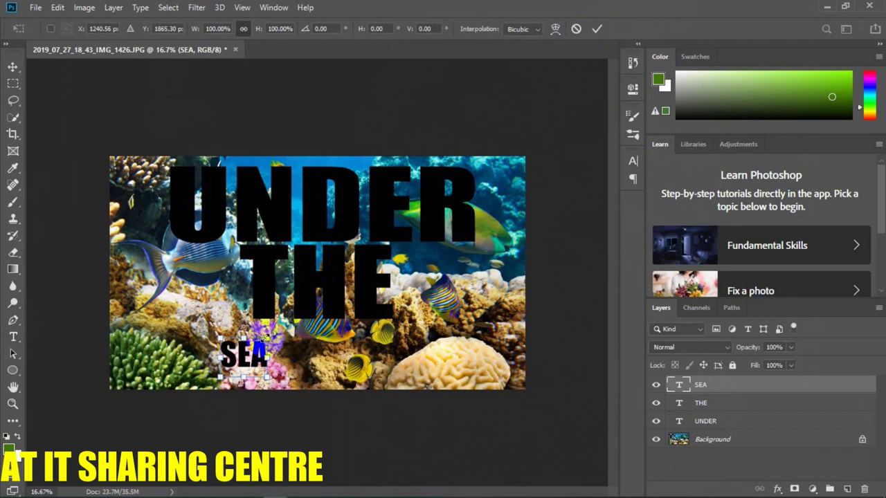
# Step: Enlarge SEA to 174.2 pt and nudge it into line directly beneath THE
pyautogui.moveTo(267, 338); pyautogui.dragTo(412, 258)
pyautogui.moveTo(316, 306); pyautogui.dragTo(317, 358)
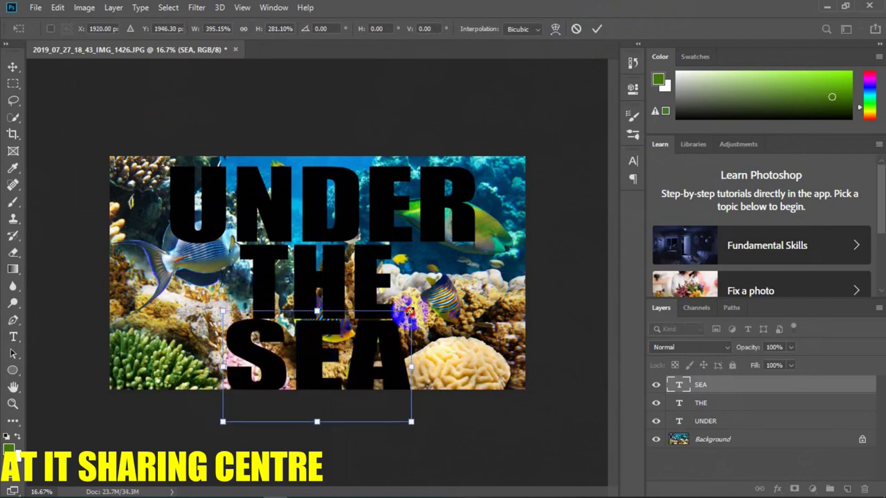
pyautogui.moveTo(410, 311); pyautogui.dragTo(389, 320)
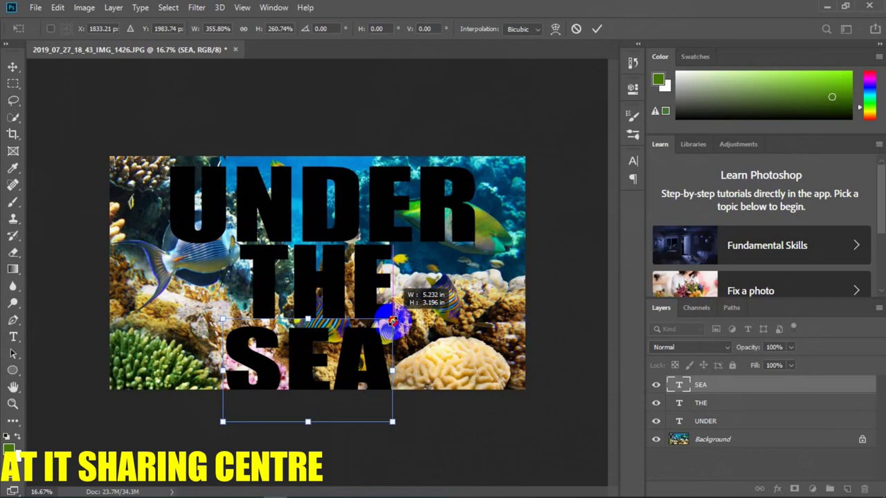
pyautogui.moveTo(392, 320); pyautogui.dragTo(383, 326)
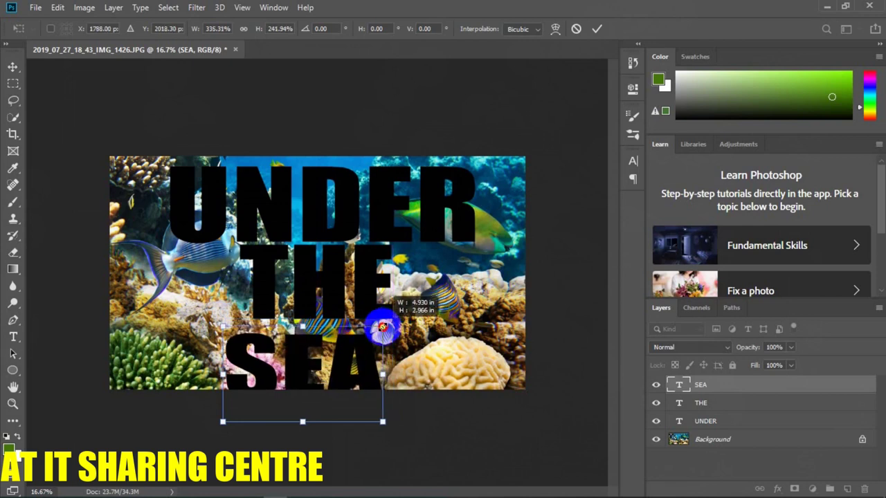
pyautogui.moveTo(293, 352); pyautogui.dragTo(307, 342)
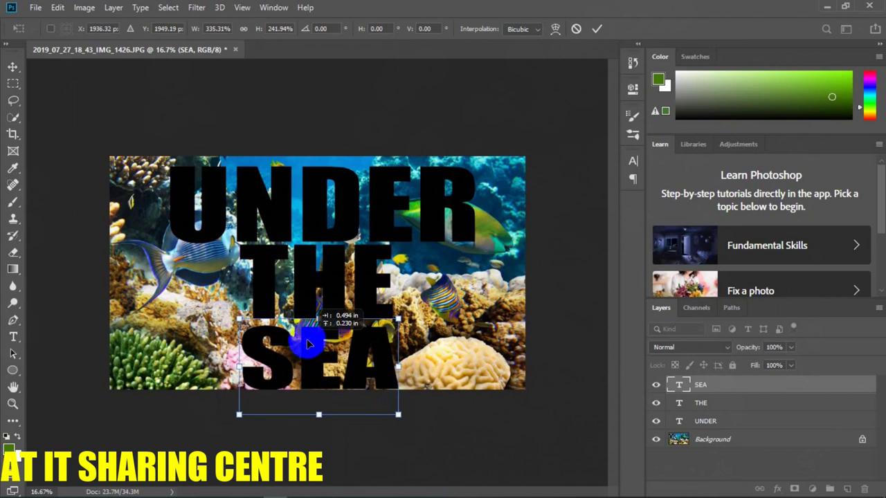
pyautogui.press('Up')
pyautogui.press('Up')
pyautogui.press('Up')
pyautogui.press('Up')
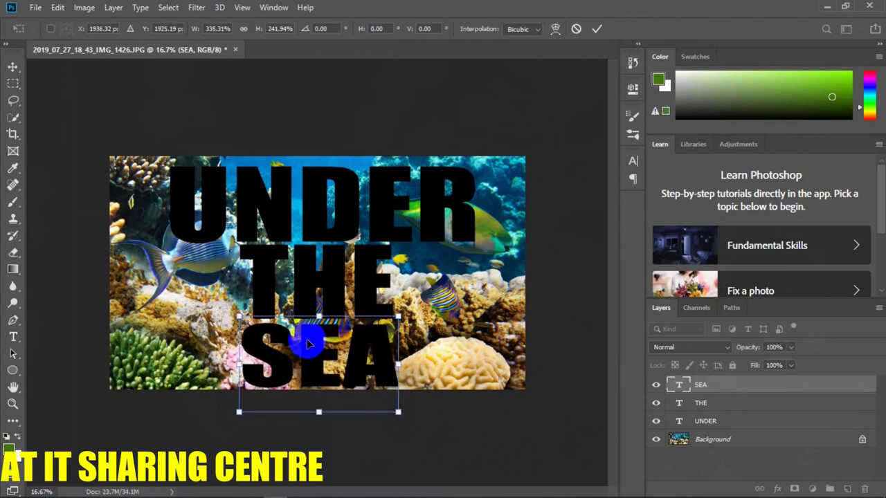
pyautogui.press('Right')
pyautogui.press('Right')
pyautogui.press('Right')
pyautogui.press('Right')
pyautogui.press('Right')
pyautogui.press('Right')
pyautogui.press('Right')
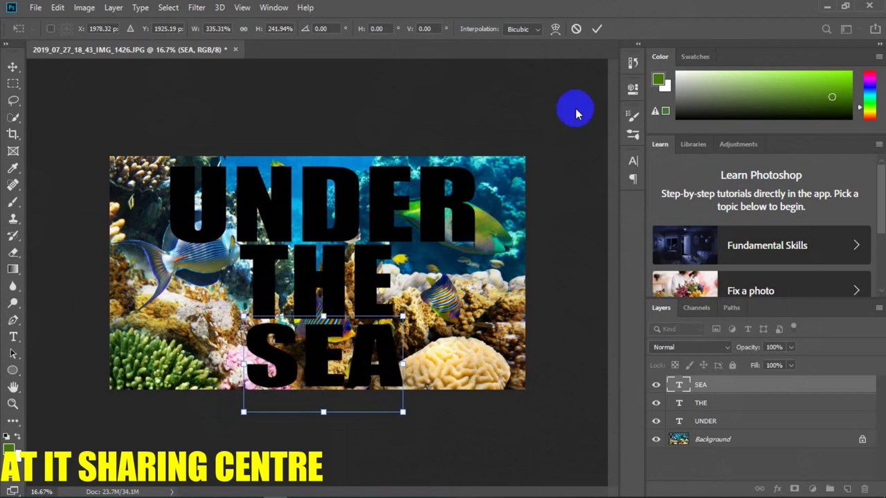
pyautogui.click(597, 29)
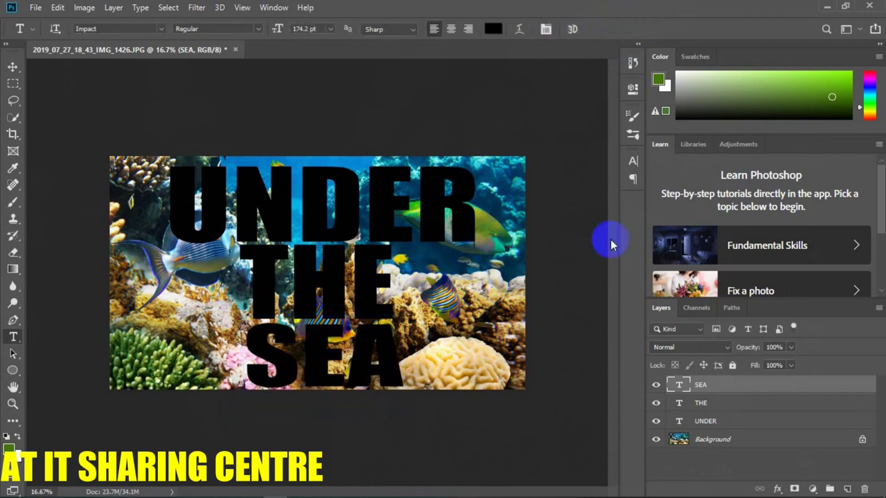
# Step: Add a green #44760d Solid Color fill layer above the Background, below the text
pyautogui.click(755, 443)
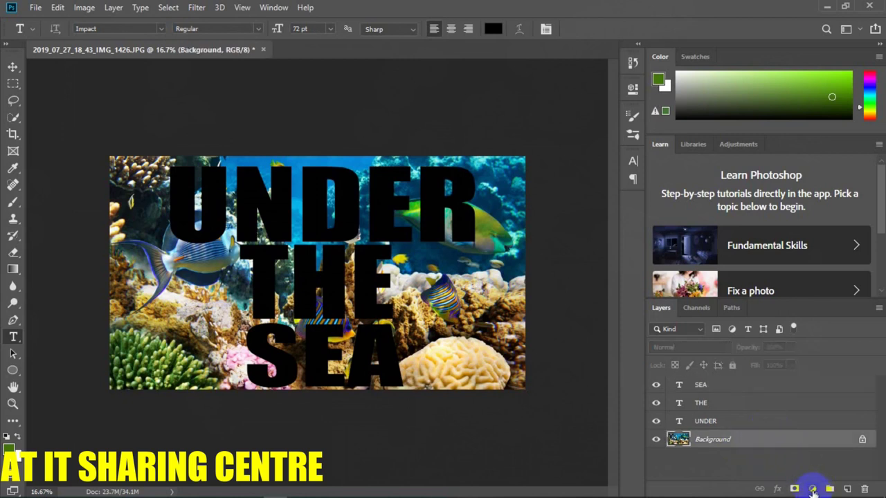
pyautogui.click(814, 489)
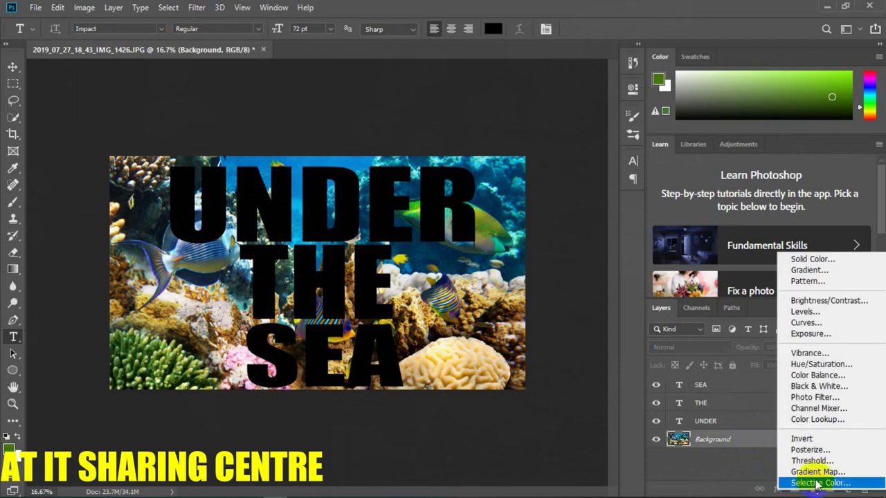
pyautogui.click(853, 260)
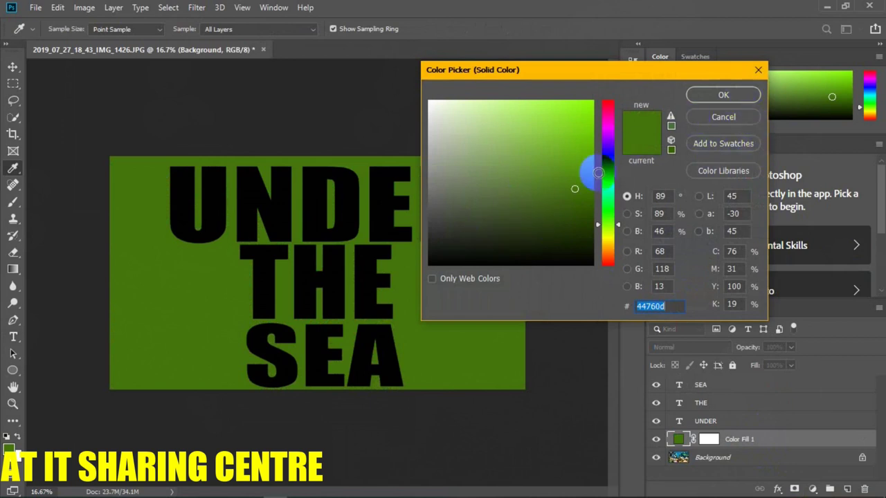
pyautogui.click(744, 92)
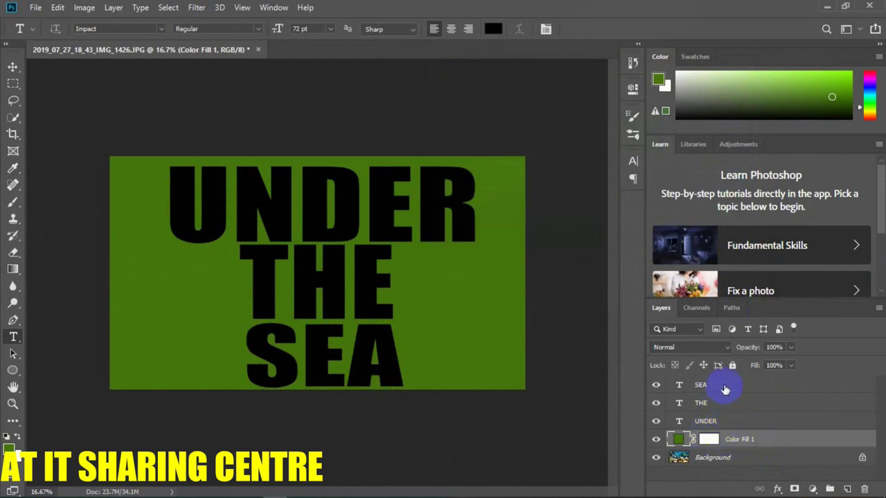
pyautogui.click(729, 458)
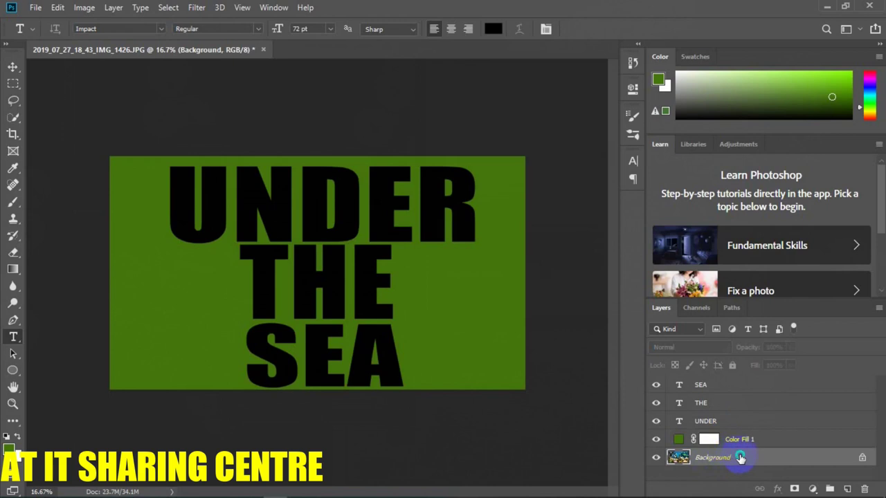
# Step: Duplicate the Background layer and drag Background copy above all the text layers
pyautogui.rightClick(740, 457)
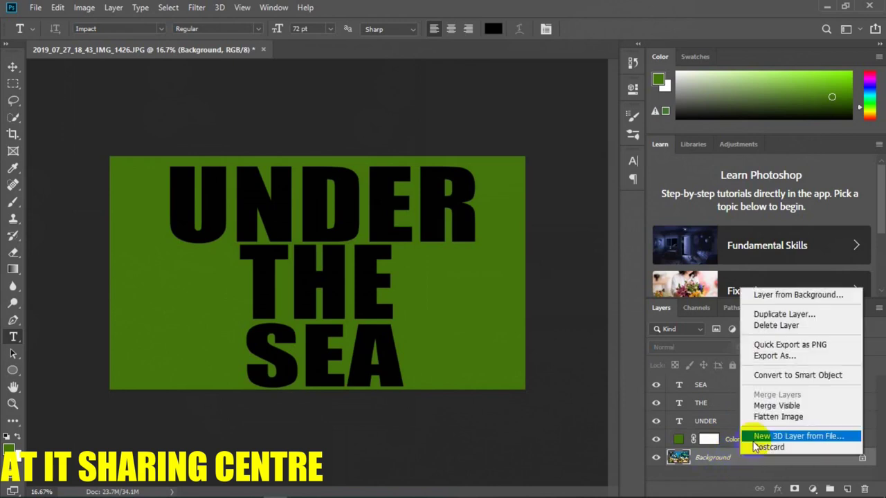
pyautogui.click(799, 317)
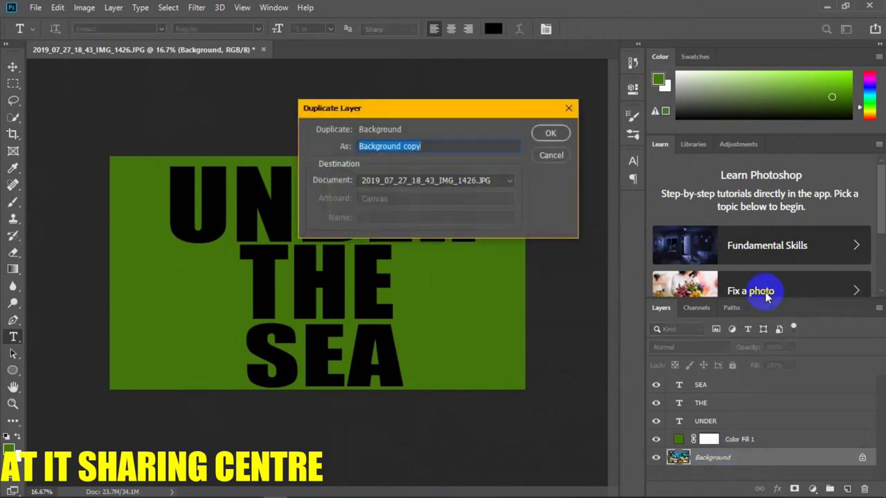
pyautogui.click(551, 134)
pyautogui.scroll(-1, 742, 443)
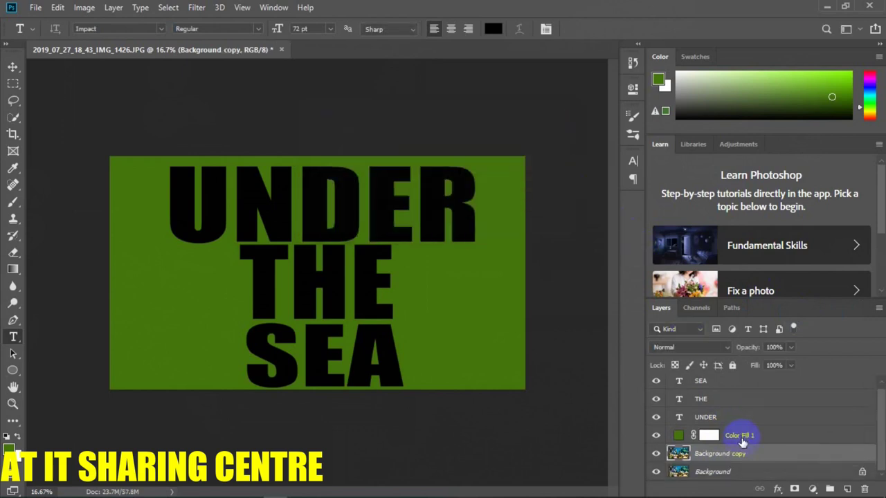
pyautogui.moveTo(748, 454); pyautogui.dragTo(746, 365)
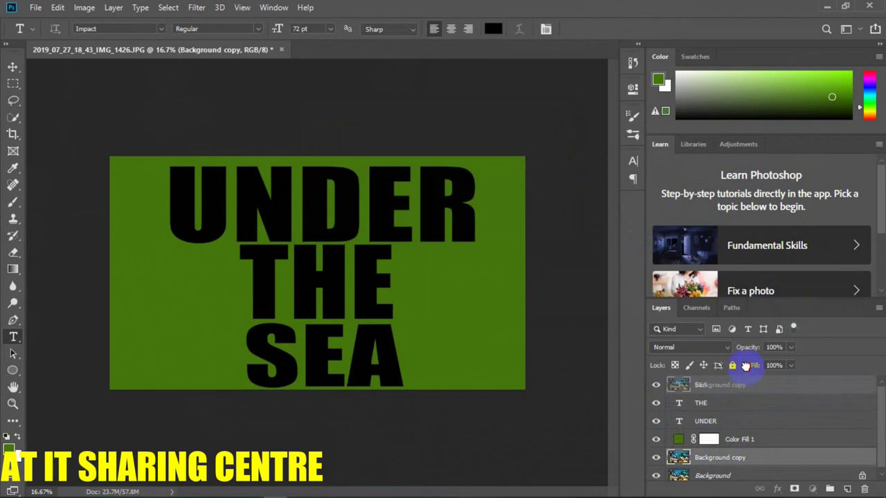
pyautogui.moveTo(744, 371); pyautogui.dragTo(743, 386)
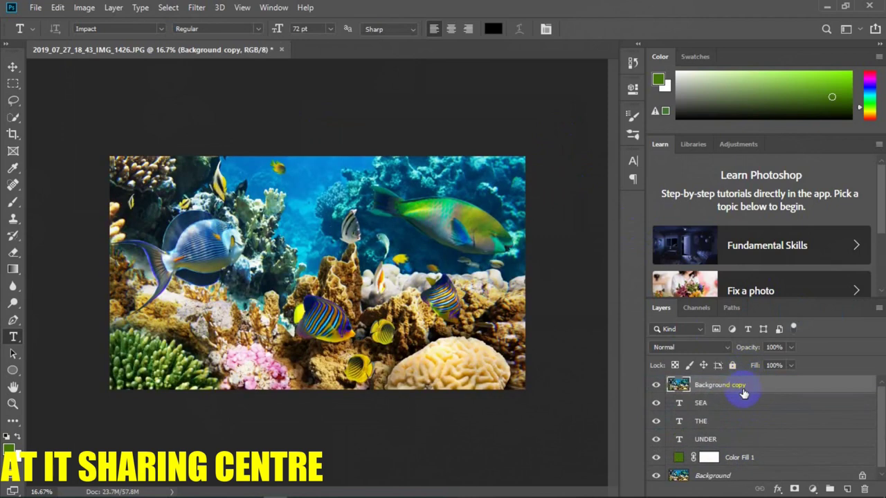
# Step: Group the SEA, THE and UNDER layers into Group 1, then select Background copy
pyautogui.click(701, 404)
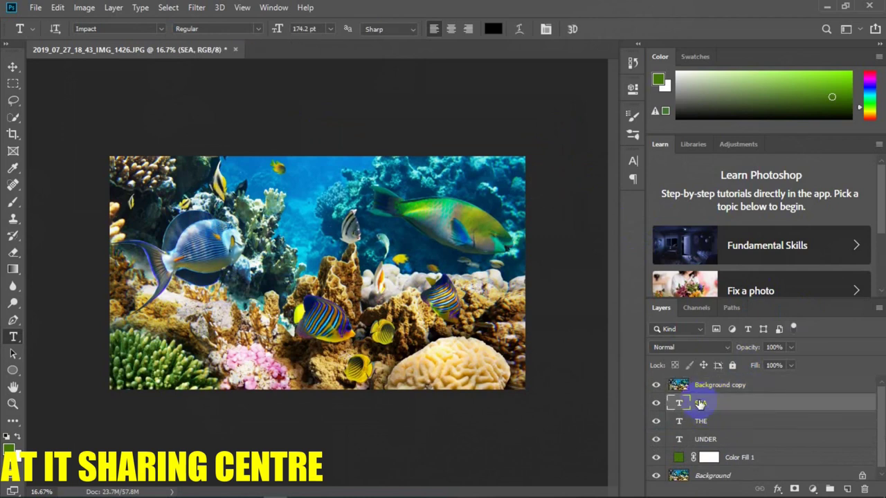
pyautogui.keyDown('shift'); pyautogui.click(719, 440); pyautogui.keyUp('shift')
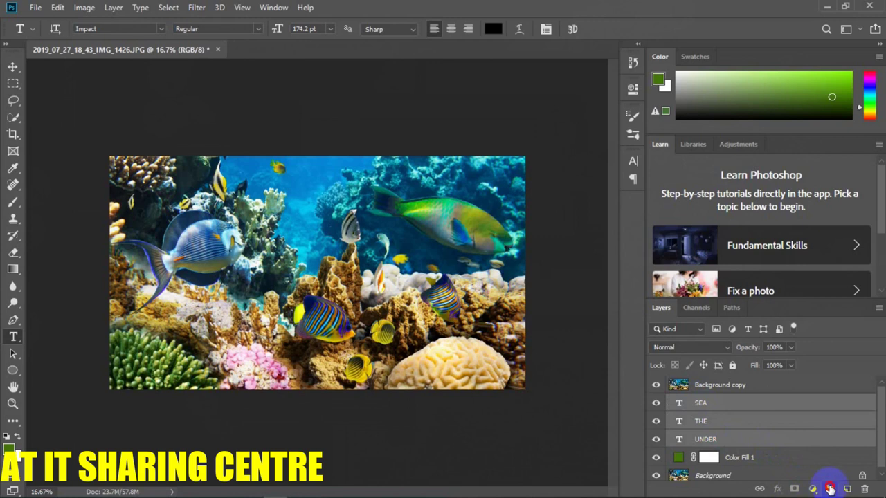
pyautogui.click(830, 488)
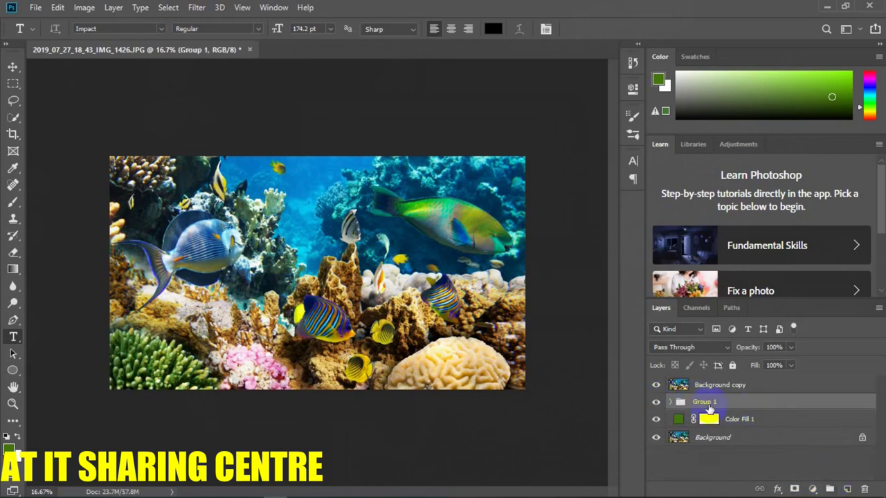
pyautogui.click(714, 386)
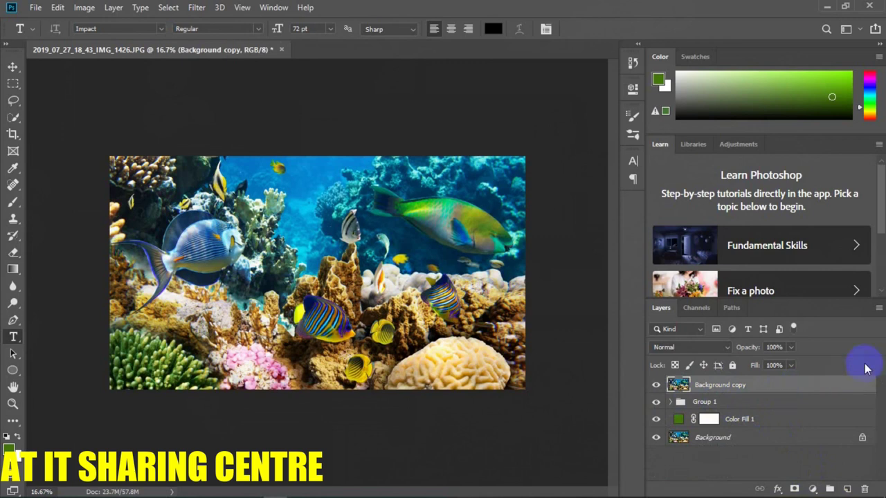
pyautogui.click(877, 59)
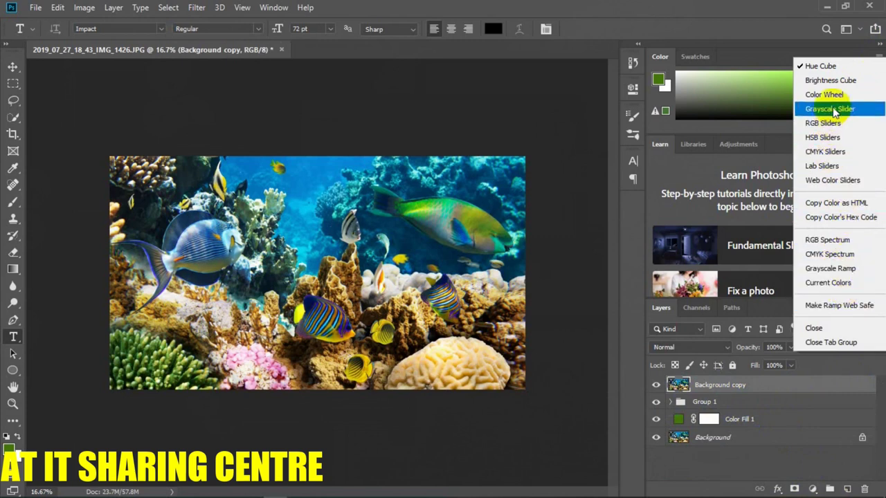
# Step: Clip the Background copy reef photo to the UNDER THE SEA text layer, then select the colour fill layer
pyautogui.click(879, 59)
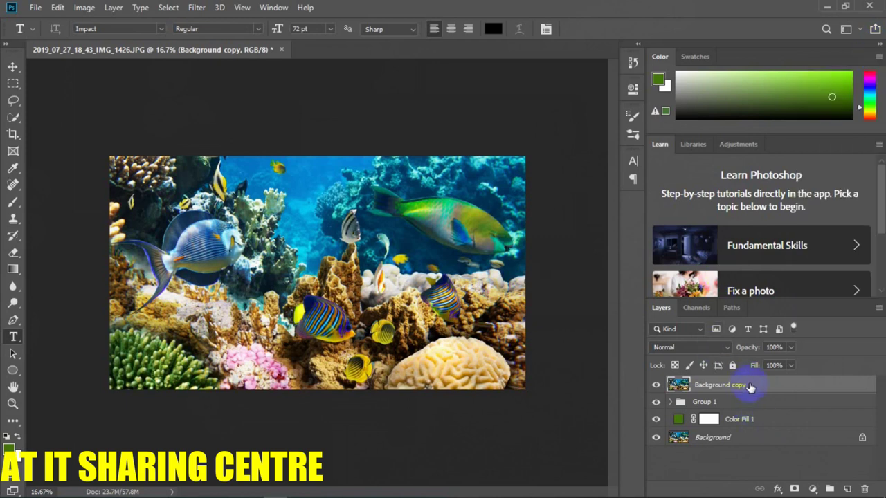
pyautogui.rightClick(750, 388)
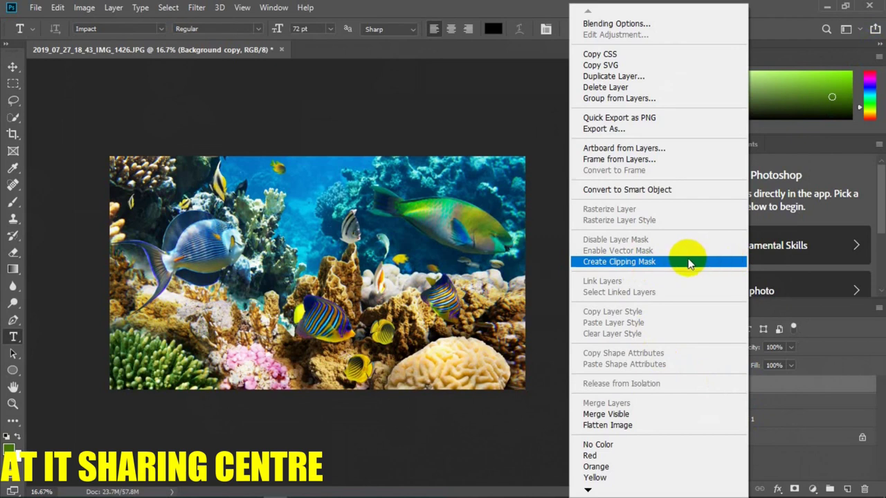
pyautogui.click(689, 263)
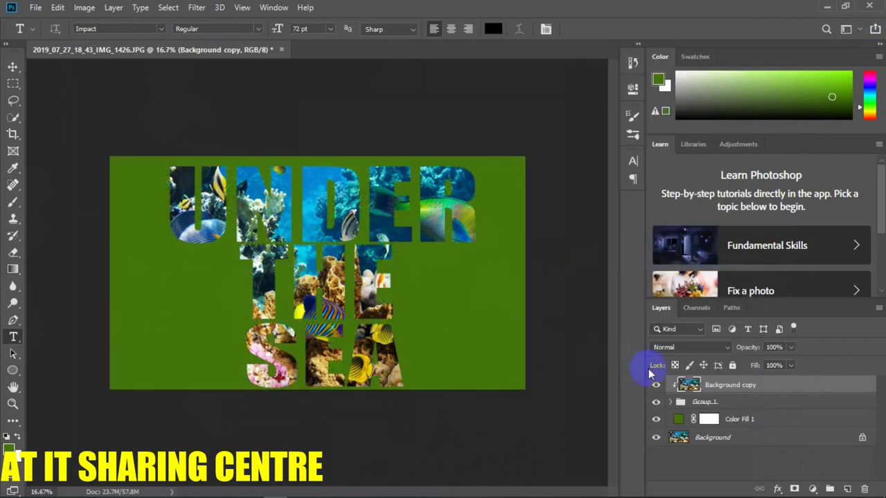
pyautogui.click(678, 421)
# Step: Preview candidate Color Fill 1 colours, including sampled dark blues, black, cream and slate
pyautogui.doubleClick(678, 421)
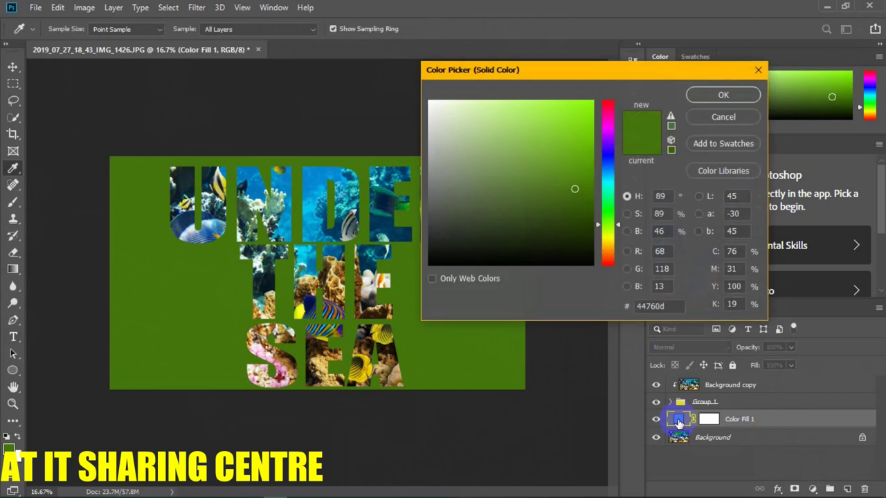
pyautogui.click(389, 221)
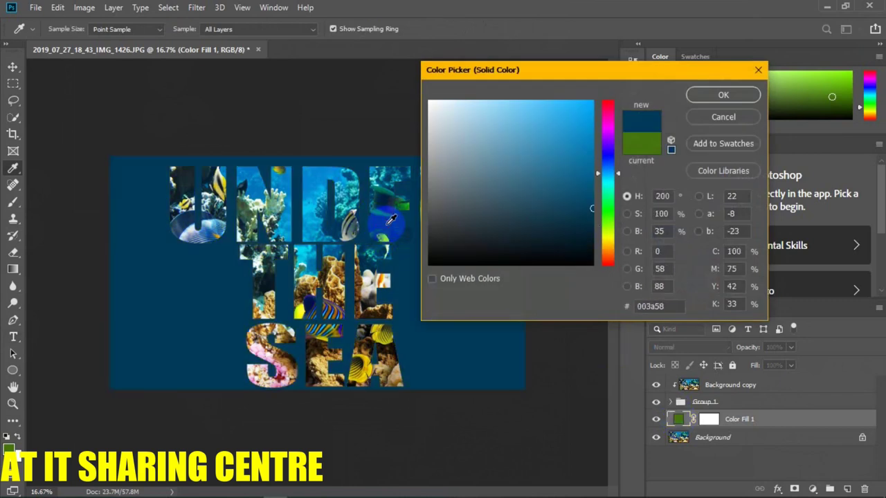
pyautogui.moveTo(478, 240); pyautogui.dragTo(433, 327)
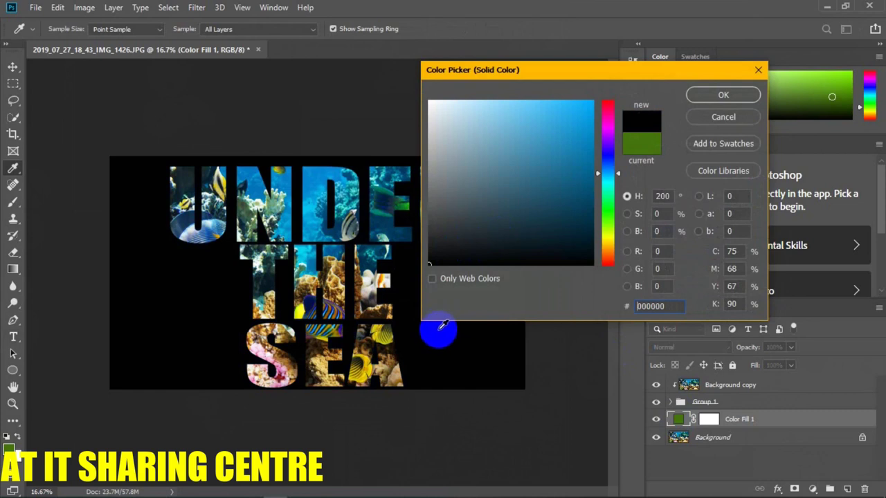
pyautogui.click(377, 223)
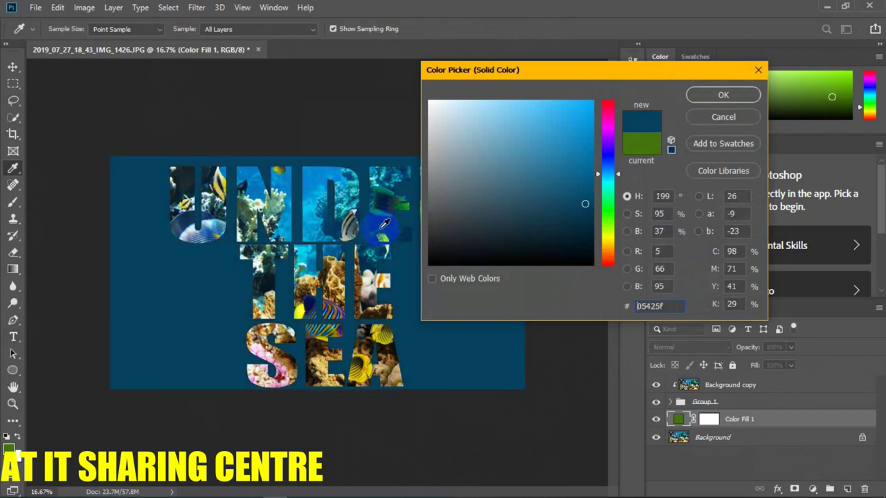
pyautogui.click(312, 220)
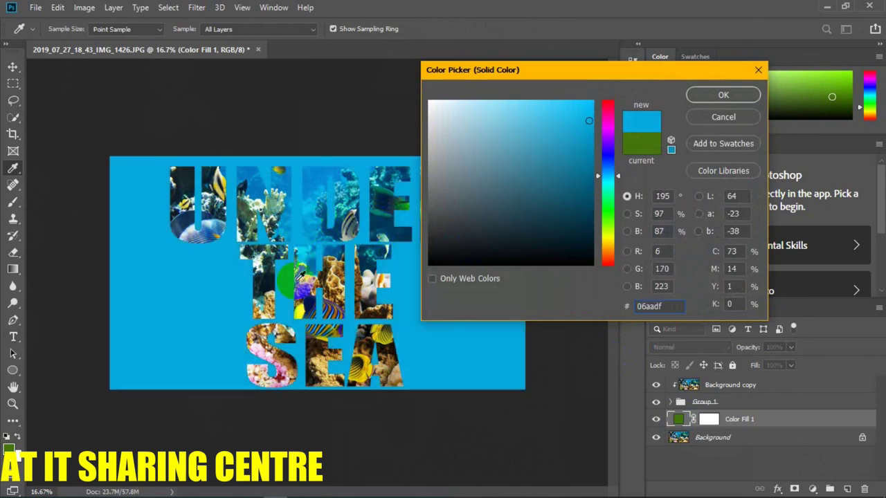
pyautogui.click(303, 310)
pyautogui.click(313, 280)
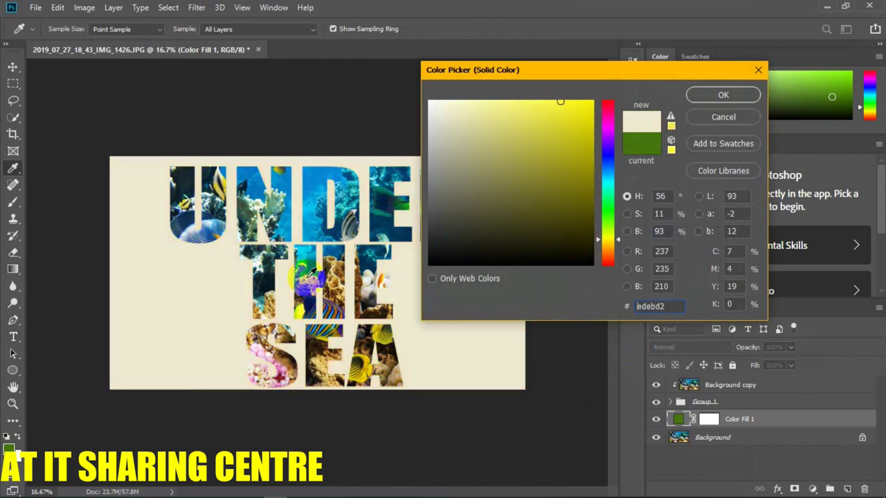
pyautogui.click(250, 174)
pyautogui.click(252, 177)
pyautogui.click(262, 180)
pyautogui.click(239, 185)
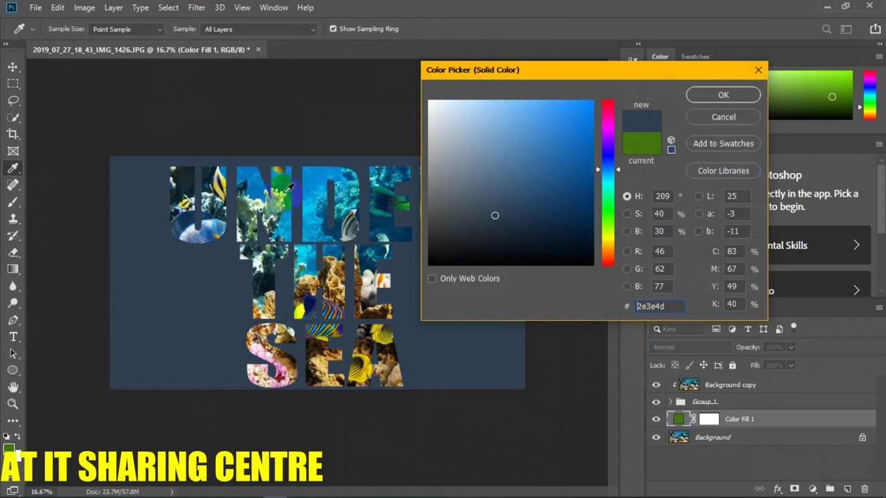
# Step: Settle on deep blue 033c5a for the background fill and confirm it
pyautogui.click(439, 343)
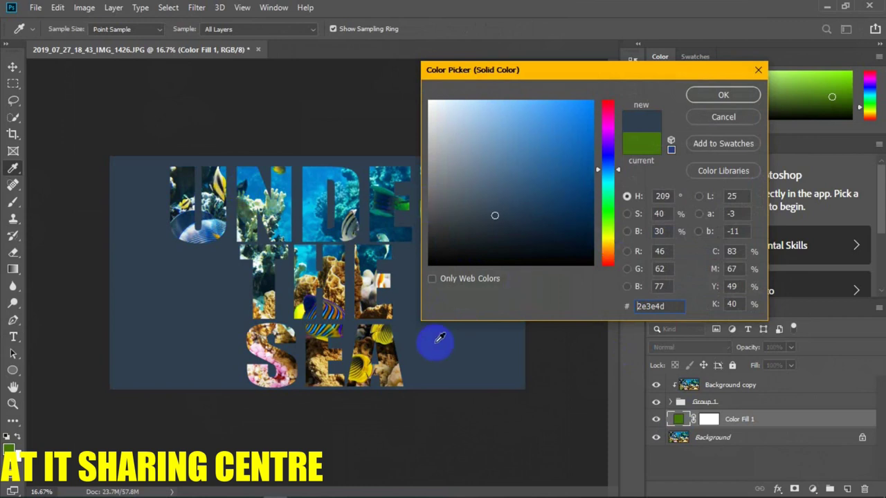
pyautogui.click(388, 219)
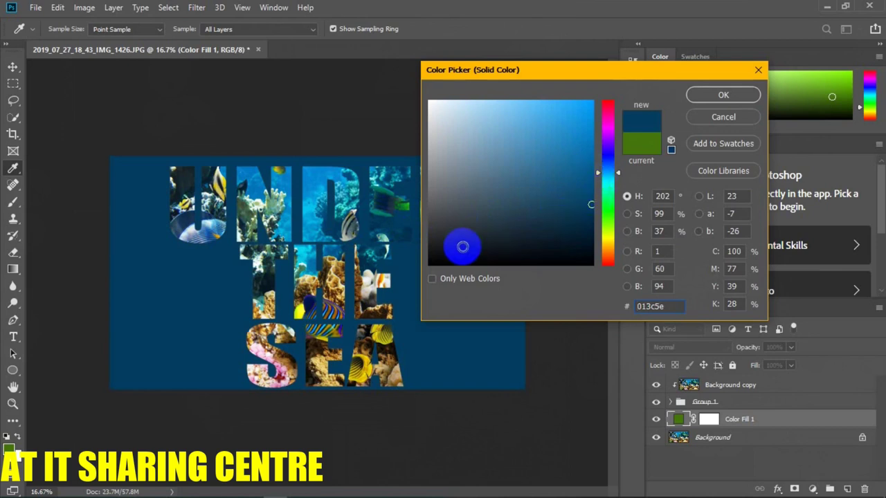
pyautogui.moveTo(461, 245); pyautogui.dragTo(417, 279)
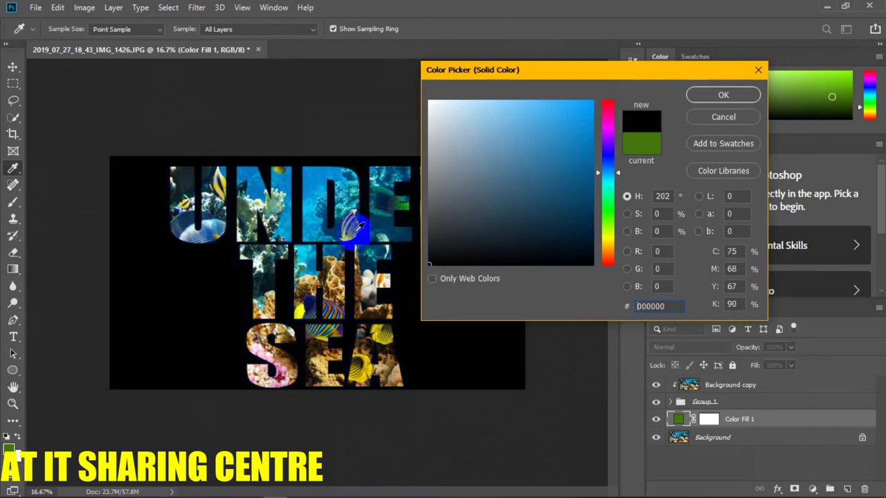
pyautogui.click(402, 216)
pyautogui.click(724, 95)
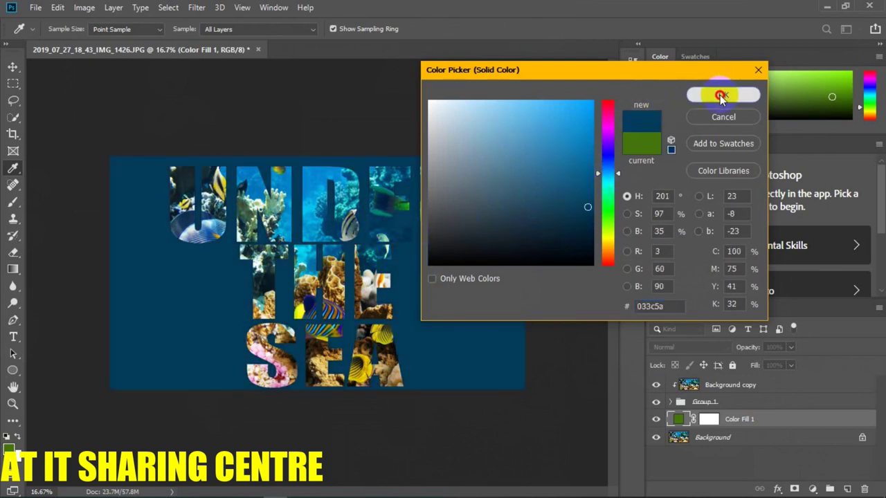
pyautogui.press('t')
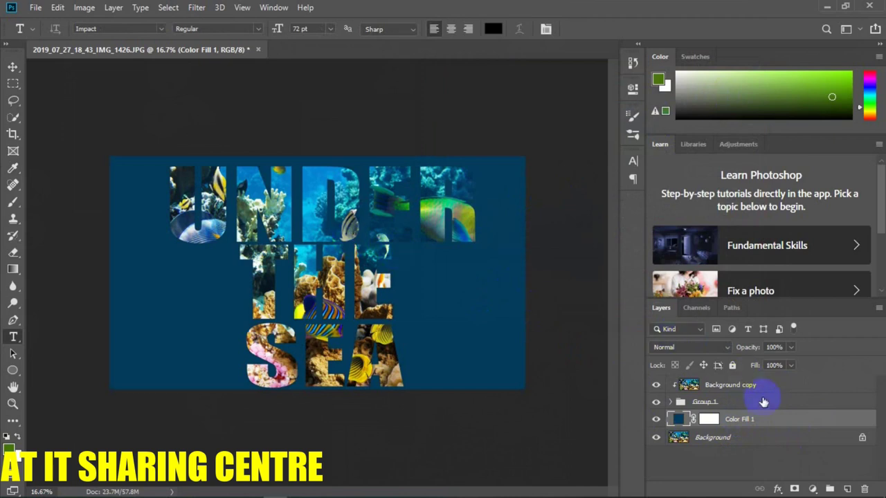
# Step: Shift the Background copy reef photo left within the letters with Free Transform
pyautogui.click(736, 391)
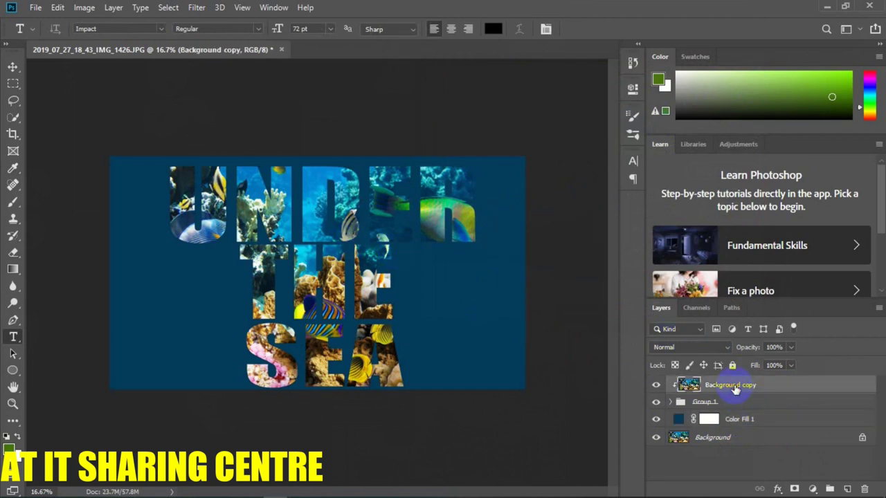
pyautogui.hotkey('ctrl', 't')
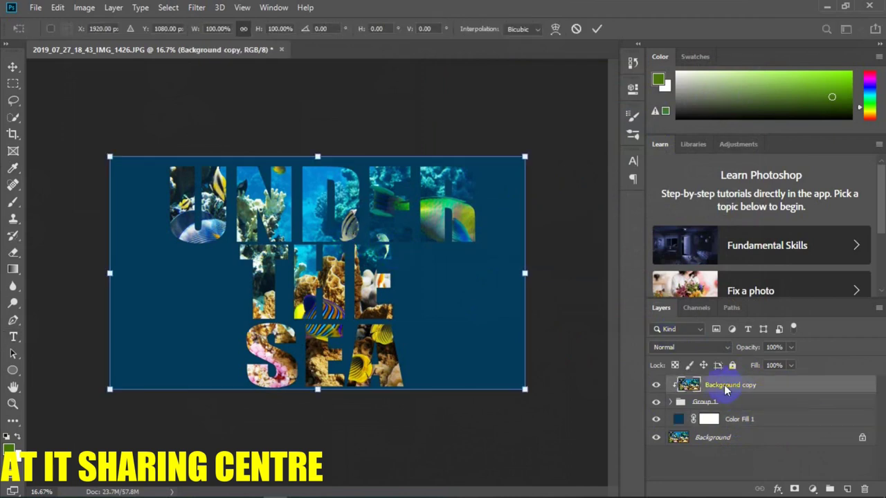
pyautogui.moveTo(316, 238); pyautogui.dragTo(293, 220)
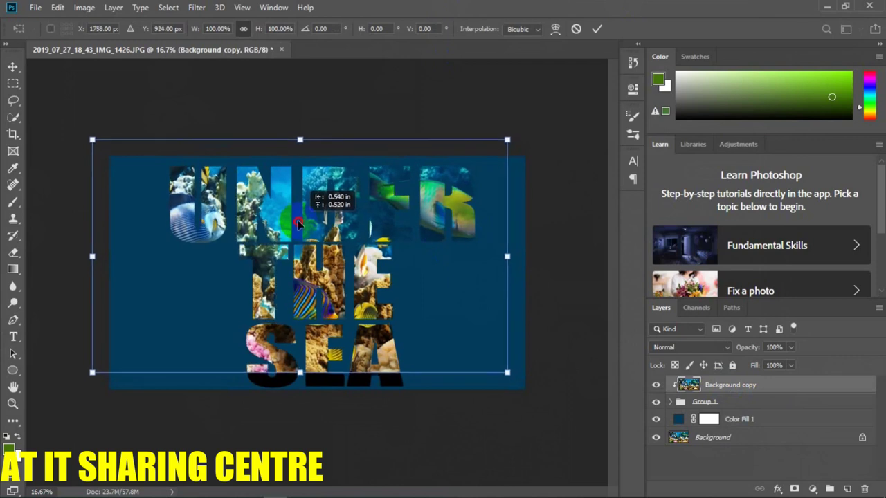
pyautogui.moveTo(293, 220); pyautogui.dragTo(279, 237)
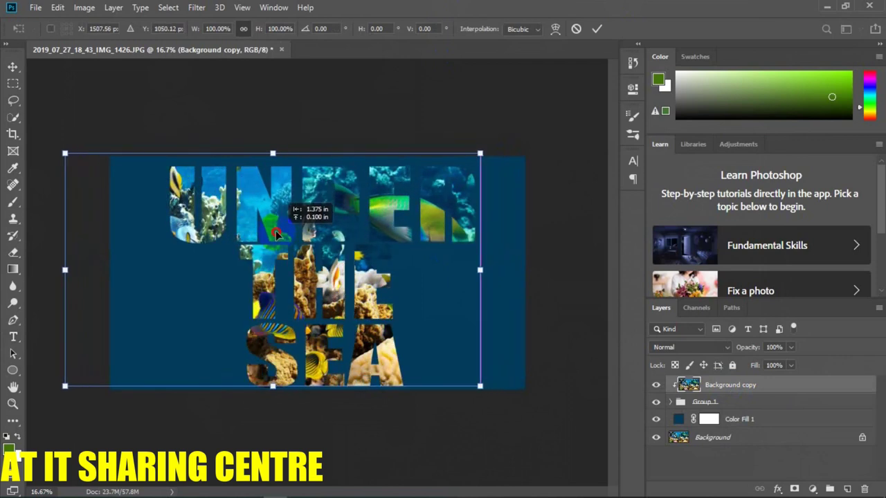
pyautogui.moveTo(280, 237); pyautogui.dragTo(273, 238)
# Step: Enlarge the reef photo slightly, nudge it left, and commit the transform
pyautogui.click(477, 156)
pyautogui.moveTo(479, 155); pyautogui.dragTo(495, 139)
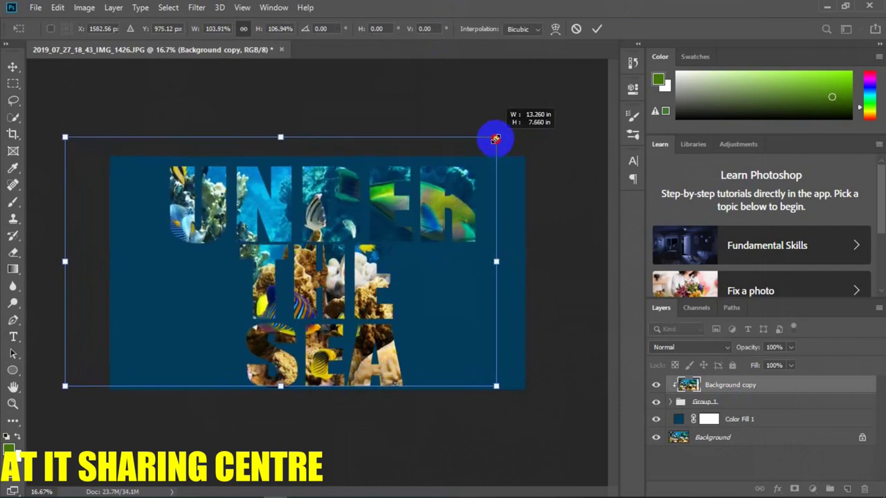
pyautogui.moveTo(353, 239); pyautogui.dragTo(344, 238)
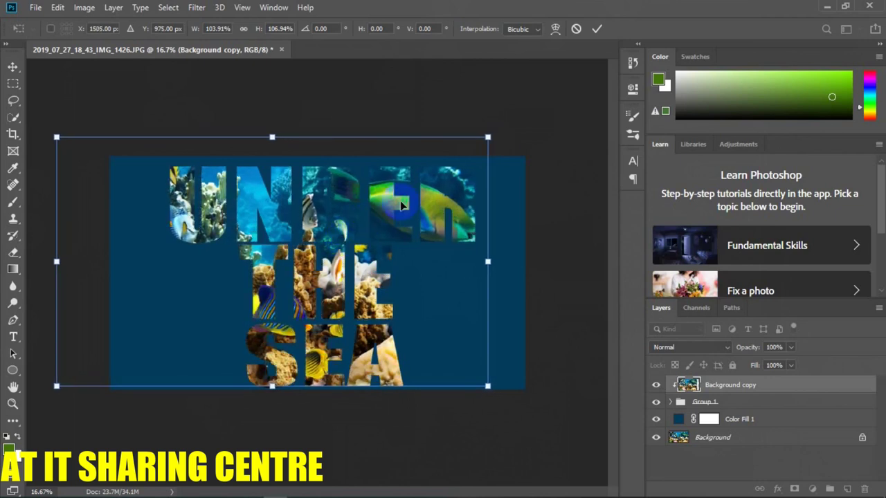
pyautogui.click(592, 30)
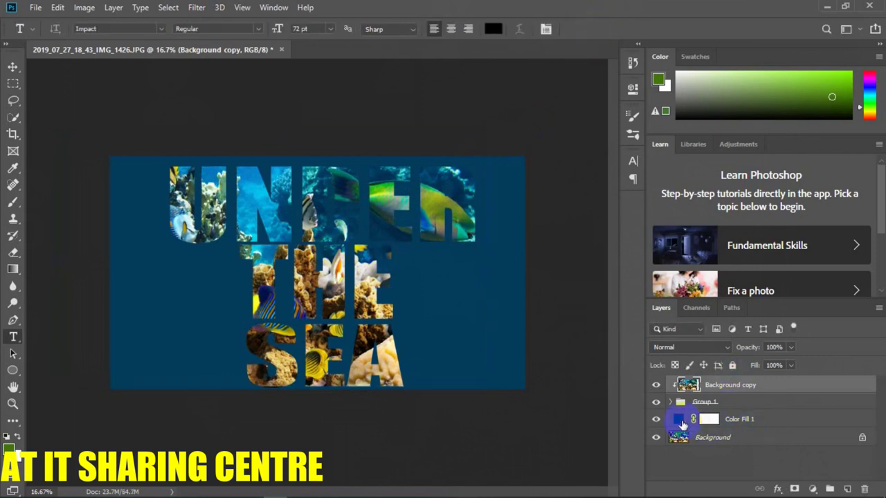
# Step: Set the Color Fill 1 background colour to black 000000
pyautogui.doubleClick(681, 423)
pyautogui.moveTo(459, 251); pyautogui.dragTo(429, 265)
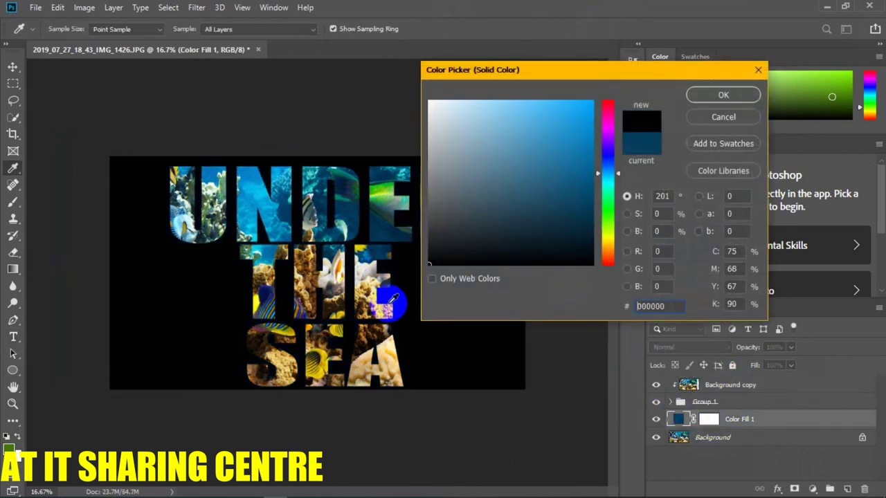
pyautogui.click(724, 96)
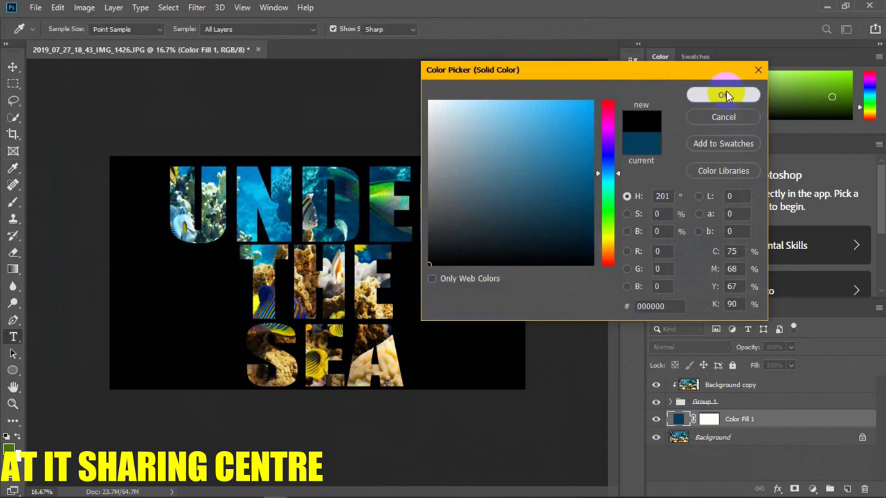